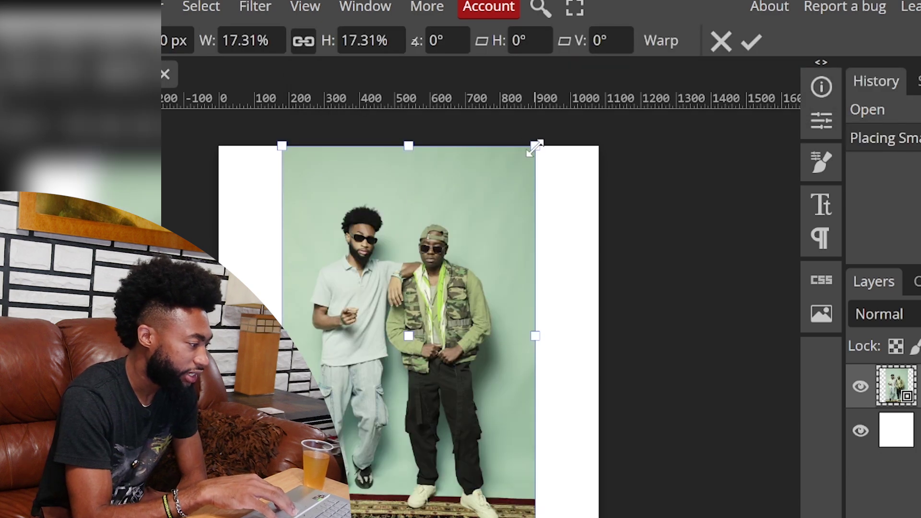
# Step: Enlarge the placed photo of the two men to about 23.34% and reposition it on the canvas
pyautogui.moveTo(547, 143); pyautogui.dragTo(632, 114)
pyautogui.moveTo(481, 269); pyautogui.dragTo(460, 230)
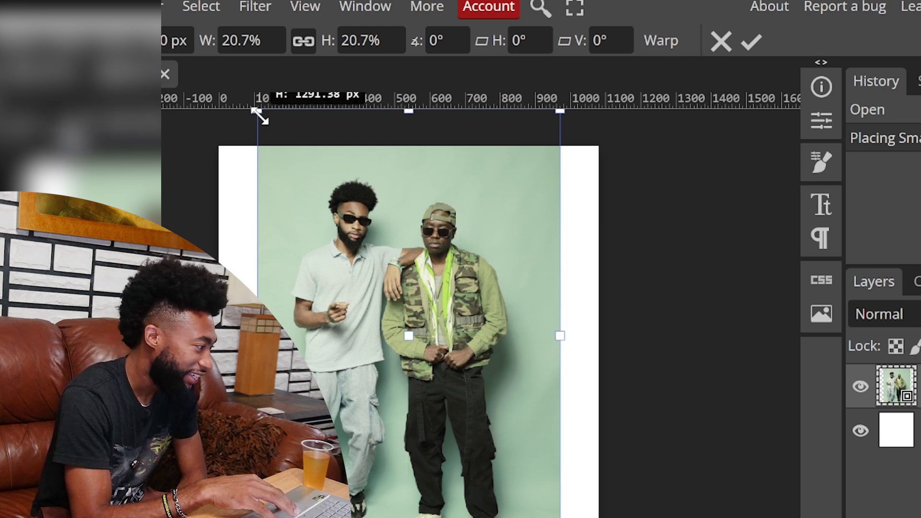
pyautogui.moveTo(259, 113); pyautogui.dragTo(181, 86)
pyautogui.moveTo(360, 247)
pyautogui.mouseDown()
pyautogui.moveTo(372, 289)
pyautogui.moveTo(364, 246)
pyautogui.mouseUp()
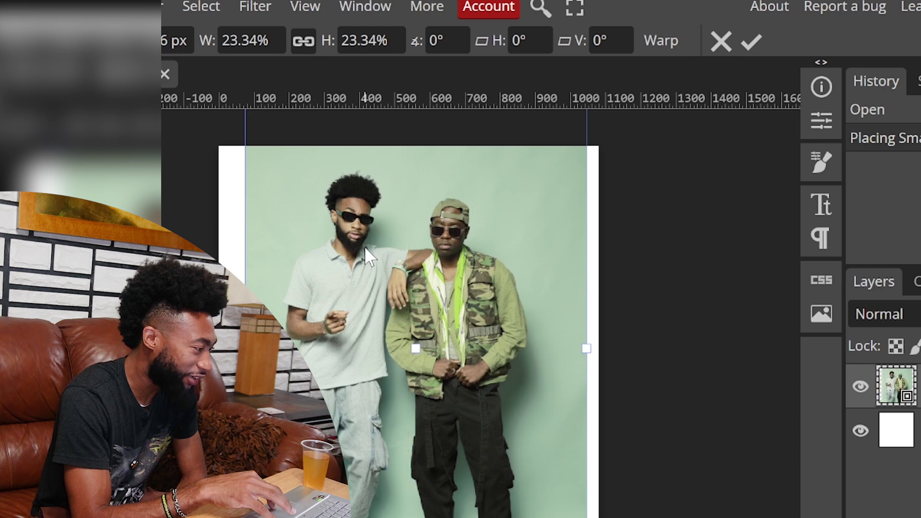
pyautogui.press('Return')
# Step: Crop the canvas to the photo's left and right edges, cutting off the white strips on both sides
pyautogui.press('c')
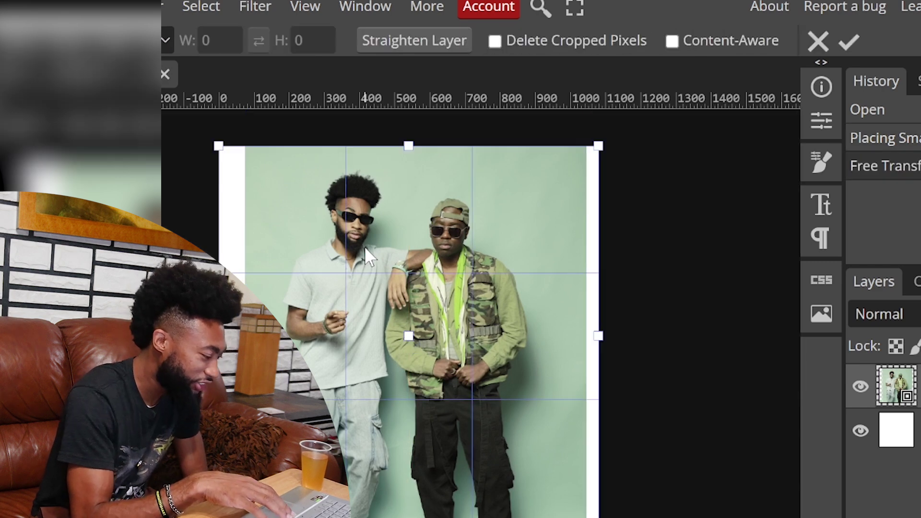
pyautogui.moveTo(218, 335); pyautogui.dragTo(245, 335)
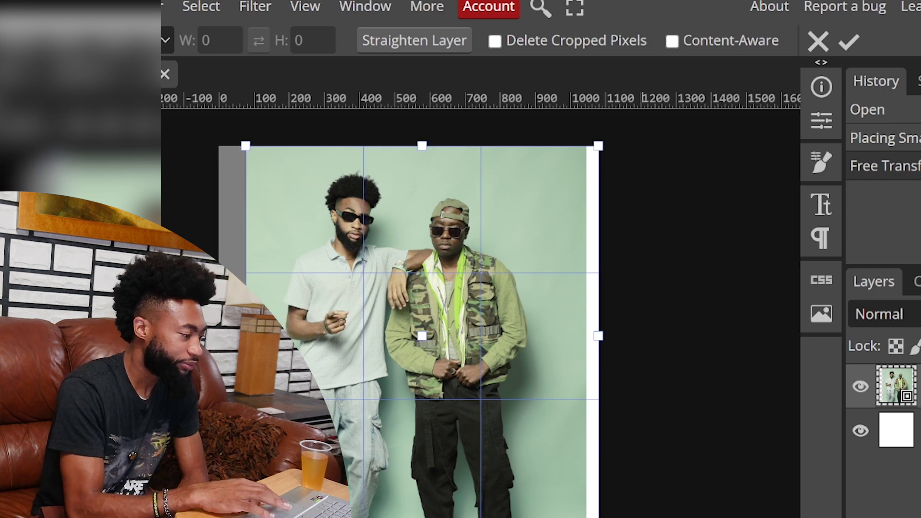
pyautogui.moveTo(598, 335); pyautogui.dragTo(585, 335)
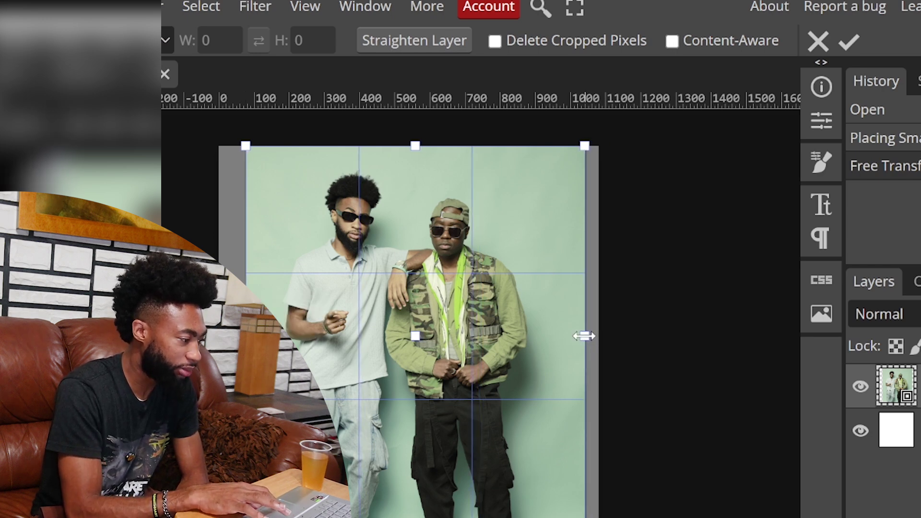
pyautogui.press('Return')
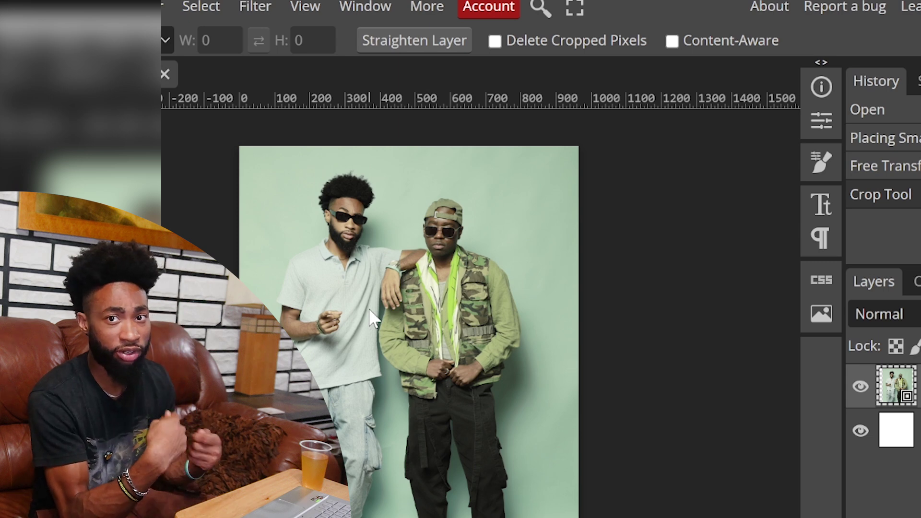
# Step: Add a text box about 602 by 279 px across the two men's torsos reading "WEHere2Eat"
pyautogui.press('t')
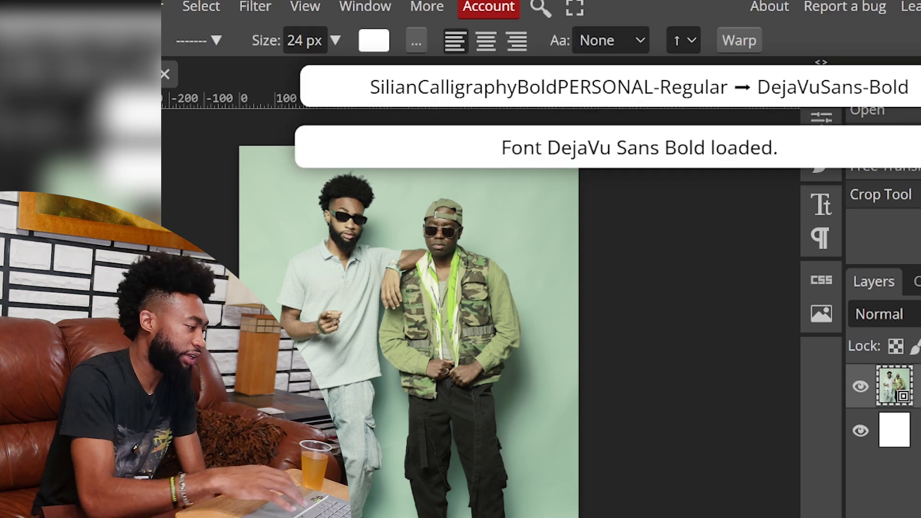
pyautogui.moveTo(301, 269); pyautogui.dragTo(513, 369)
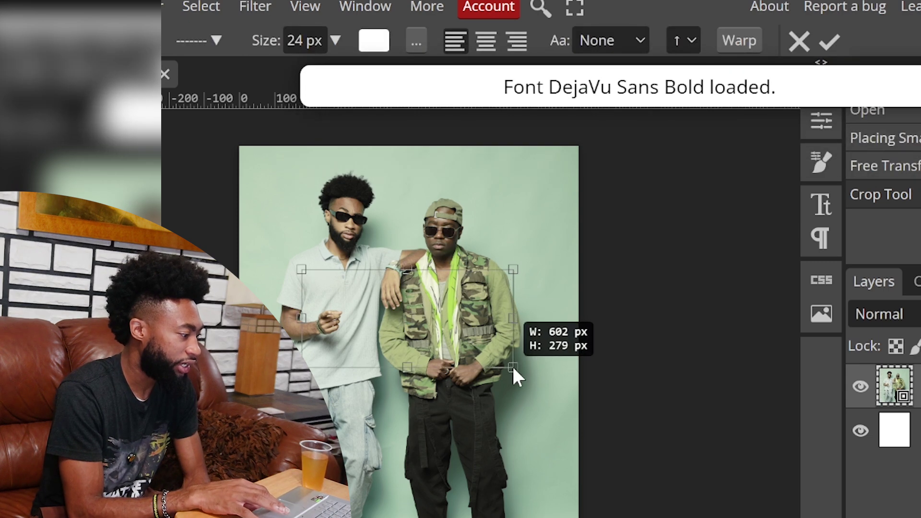
pyautogui.write('Wemere2Ea')
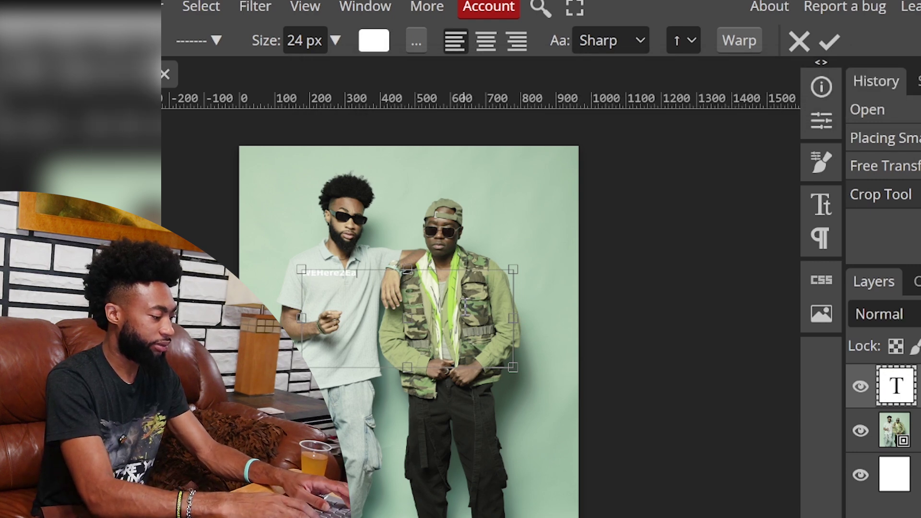
pyautogui.write('t')
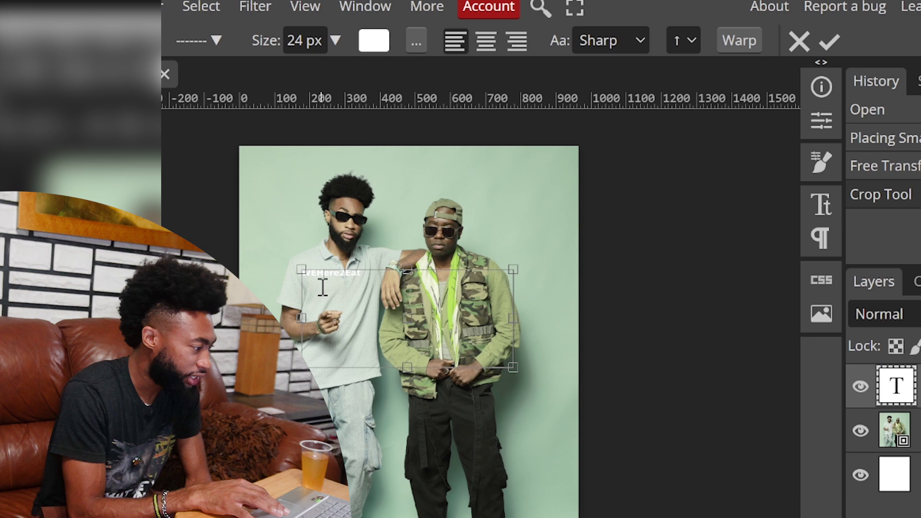
# Step: Set the whole text to the Acme Regular font at 76 px
pyautogui.hotkey('ctrl', 'a')
pyautogui.click(198, 40)
pyautogui.scroll(-5, 259, 225)
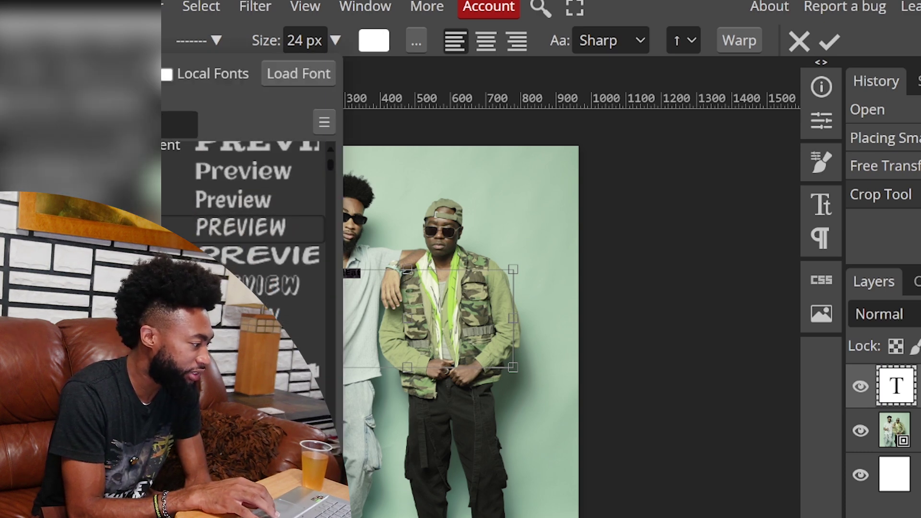
pyautogui.click(195, 196)
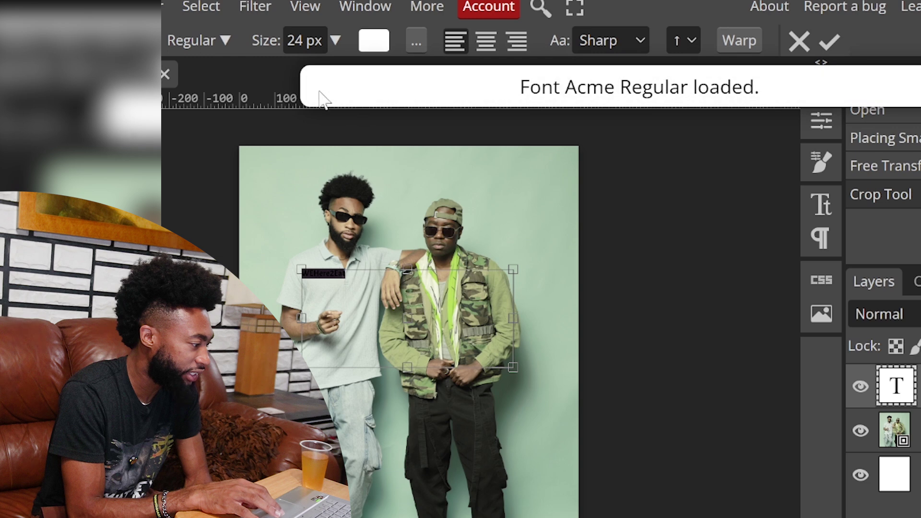
pyautogui.click(335, 40)
pyautogui.moveTo(298, 71); pyautogui.dragTo(317, 86)
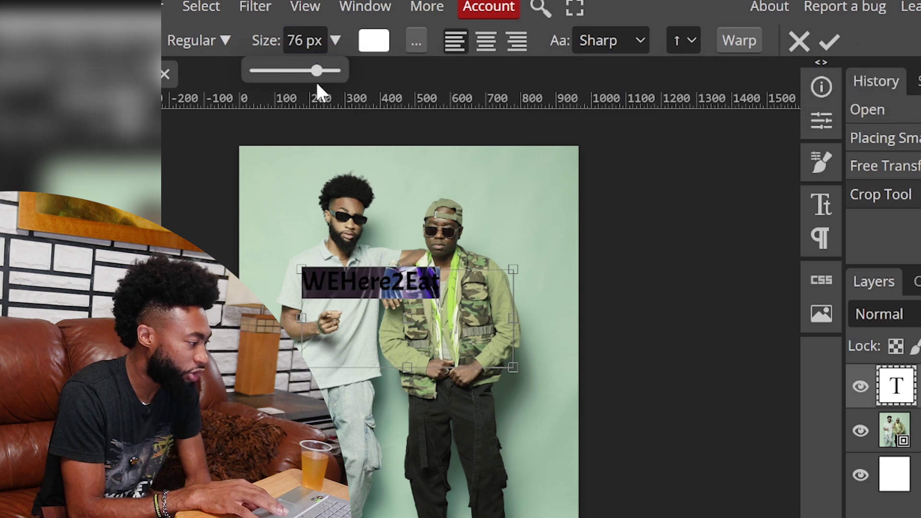
# Step: Move the text slightly down and right, and correct its wording to "WeHere2Eat"
pyautogui.click(149, 84)
pyautogui.moveTo(388, 287); pyautogui.dragTo(410, 323)
pyautogui.press('t')
pyautogui.click(358, 321)
pyautogui.press('BackSpace')
pyautogui.write('e')
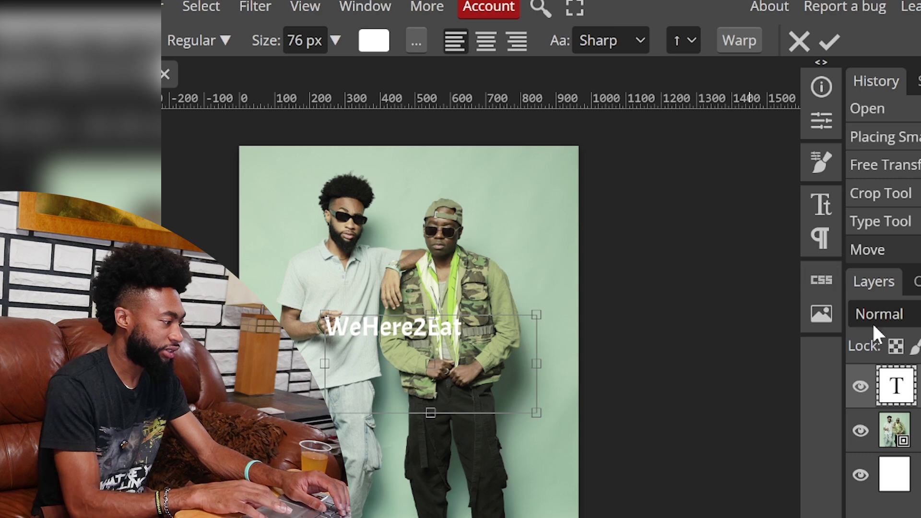
pyautogui.press('Escape')
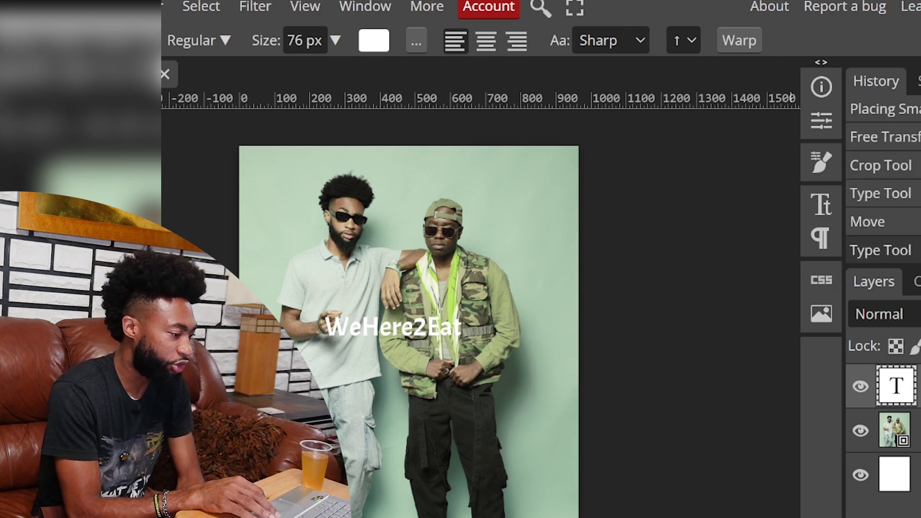
# Step: Open the text layer's blending options and enable Bevel and Emboss and a black Stroke
pyautogui.rightClick(902, 386)
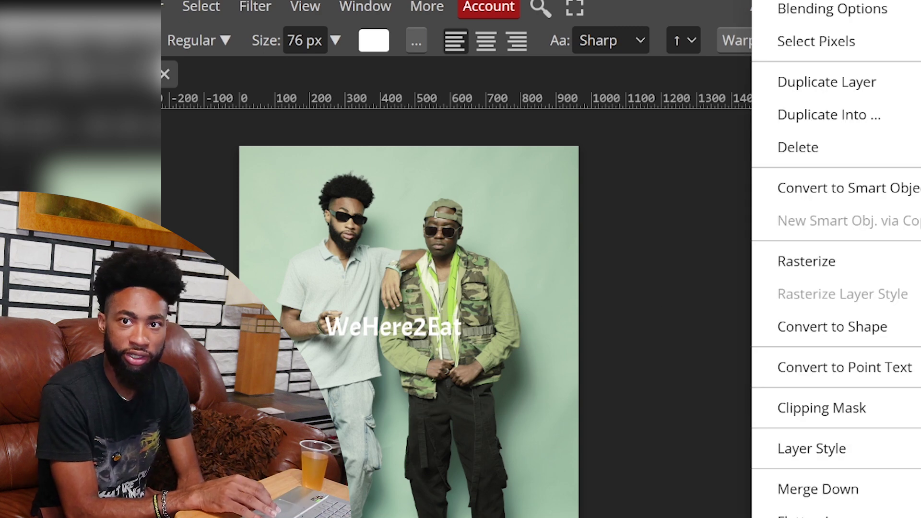
pyautogui.click(877, 7)
pyautogui.moveTo(307, 167); pyautogui.dragTo(813, 19)
pyautogui.click(688, 86)
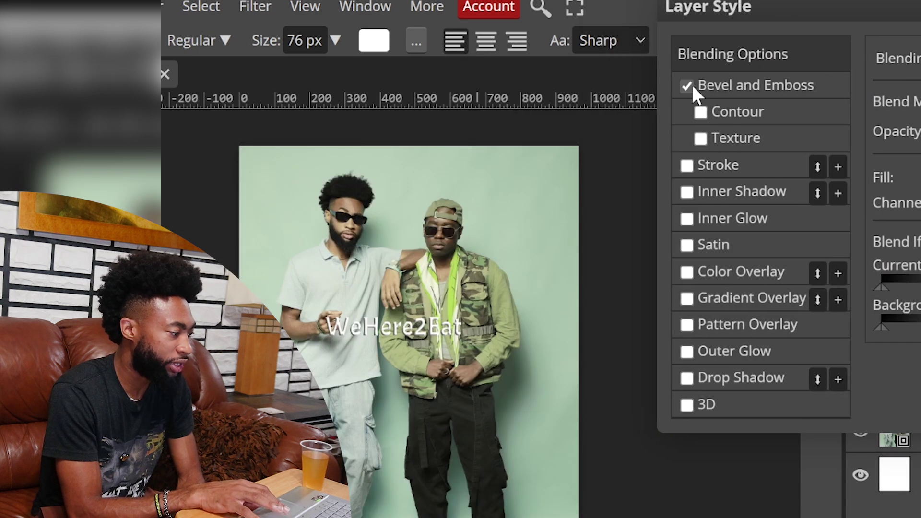
pyautogui.click(699, 162)
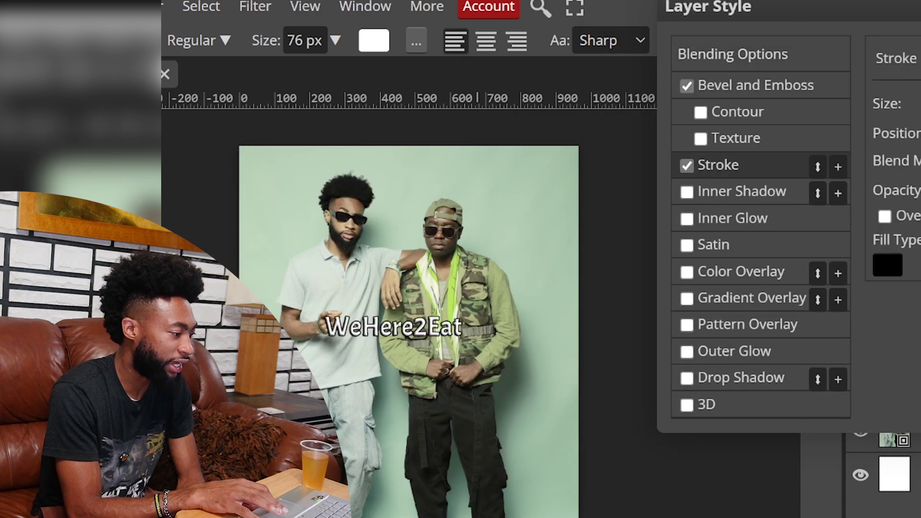
pyautogui.click(772, 86)
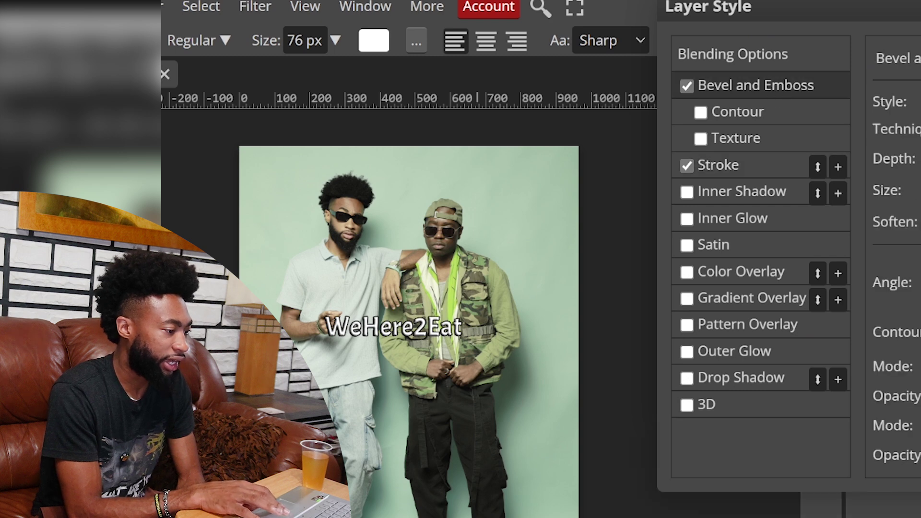
# Step: Add Drop Shadow and Inner Glow to the text's layer style and apply the style
pyautogui.click(695, 359)
pyautogui.click(690, 355)
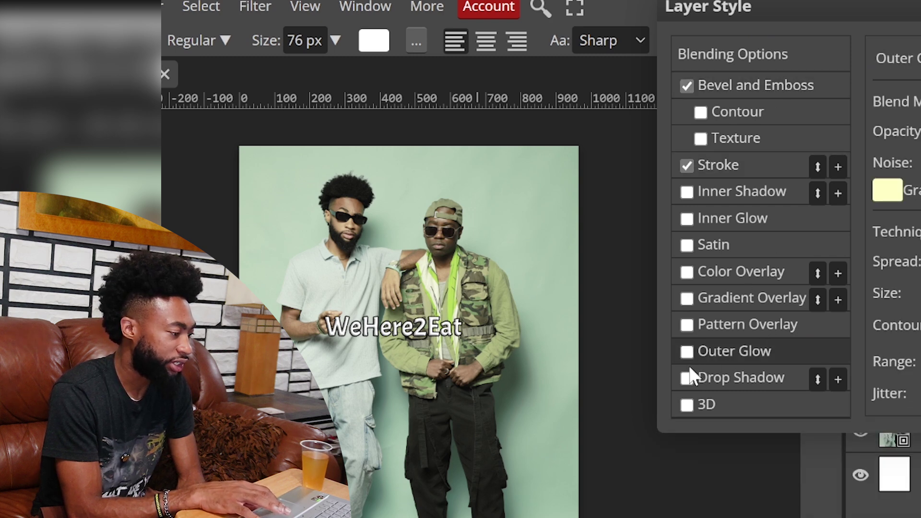
pyautogui.click(687, 376)
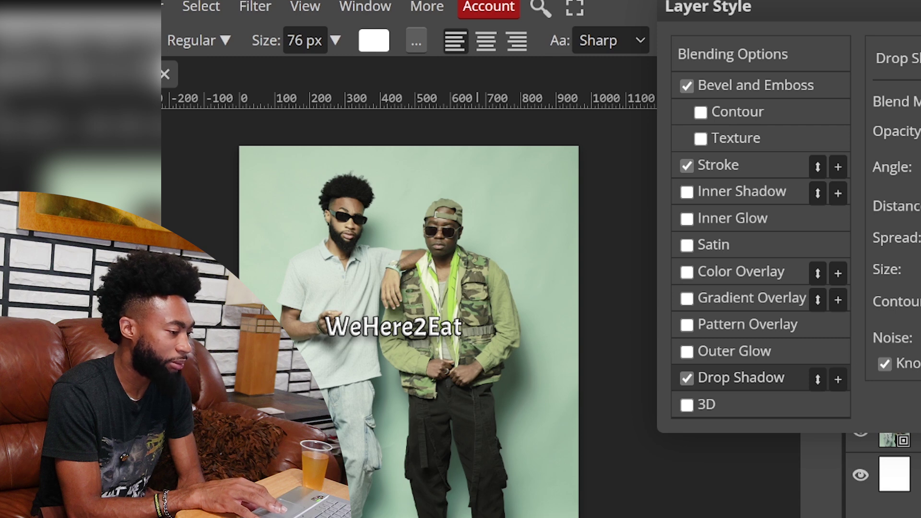
pyautogui.click(687, 193)
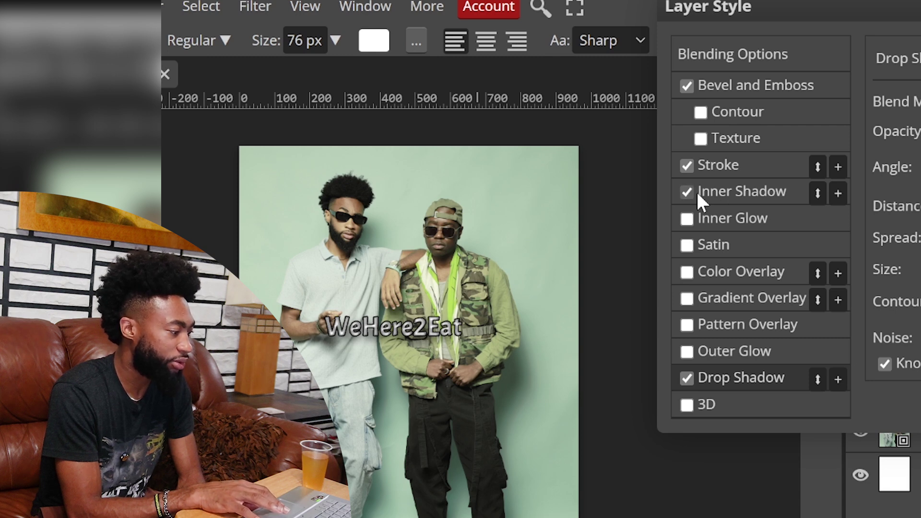
pyautogui.click(687, 193)
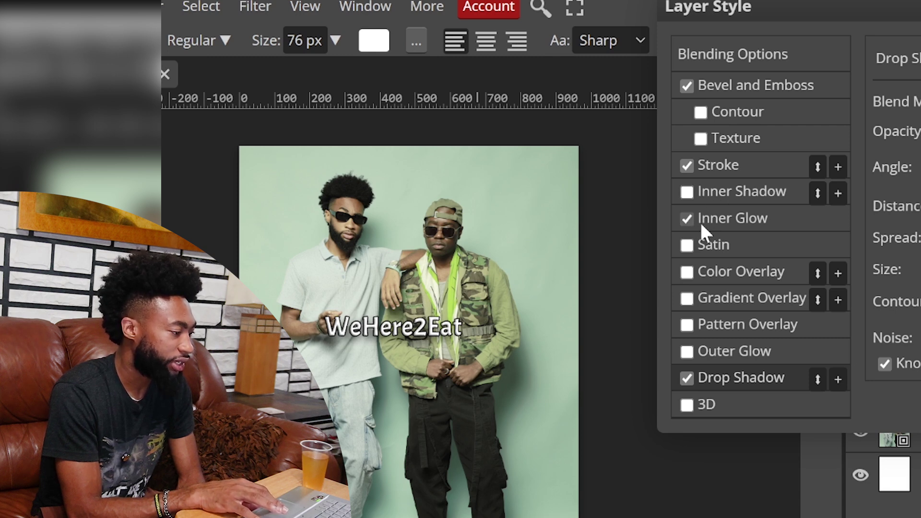
pyautogui.press('Return')
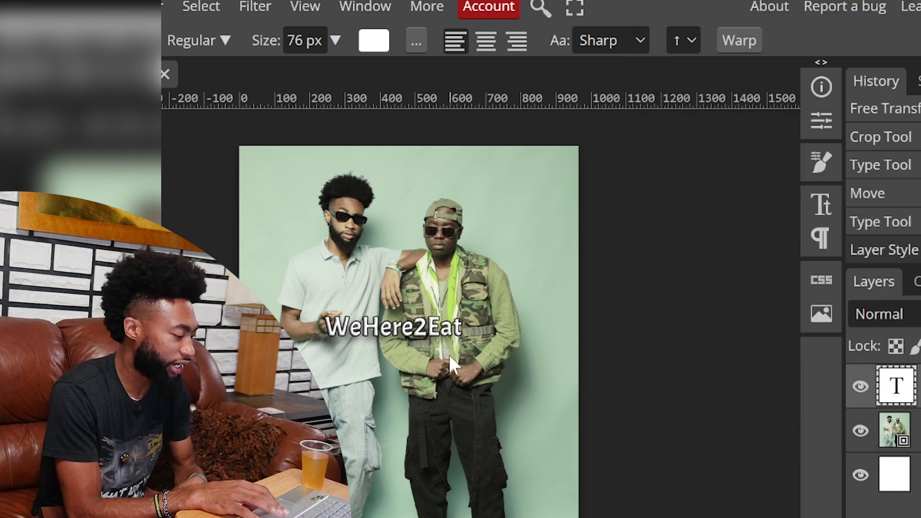
# Step: Move the WeHere2Eat text slightly lower, closer to the hands of the man in the camouflage vest
pyautogui.click(433, 347)
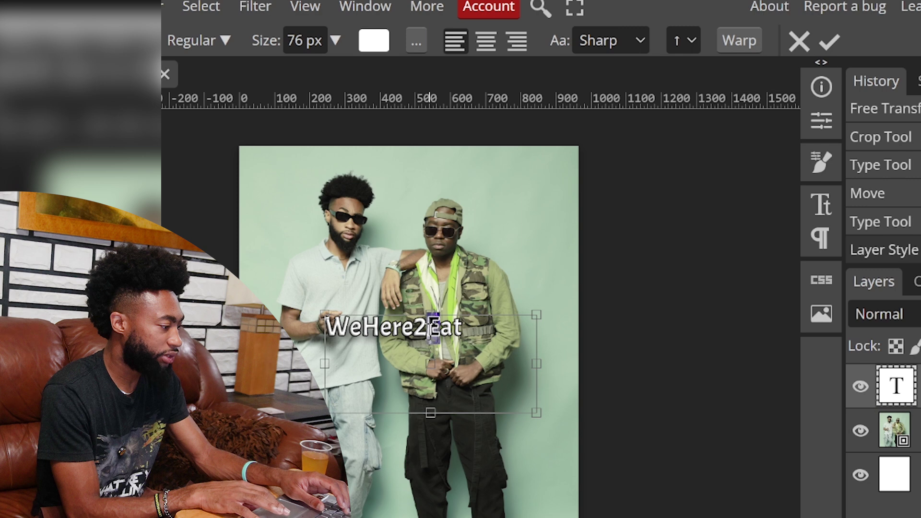
pyautogui.press('Escape')
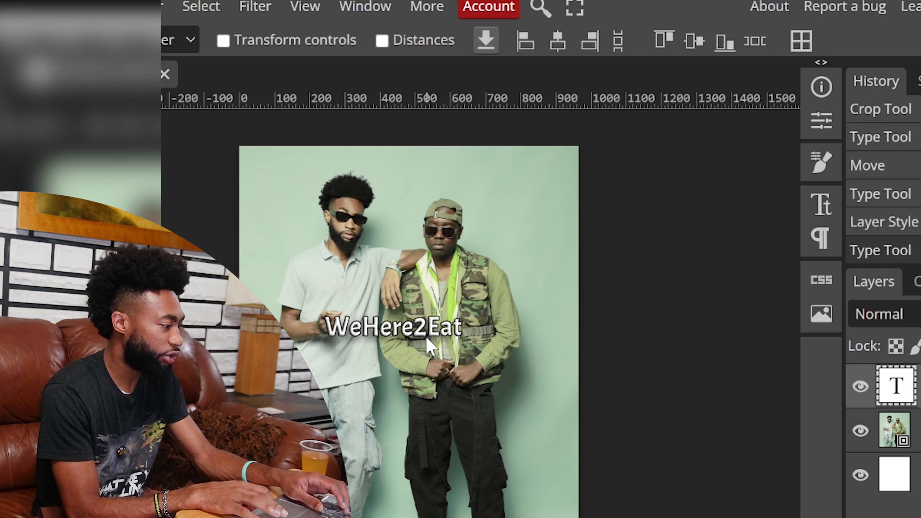
pyautogui.moveTo(425, 322); pyautogui.dragTo(421, 350)
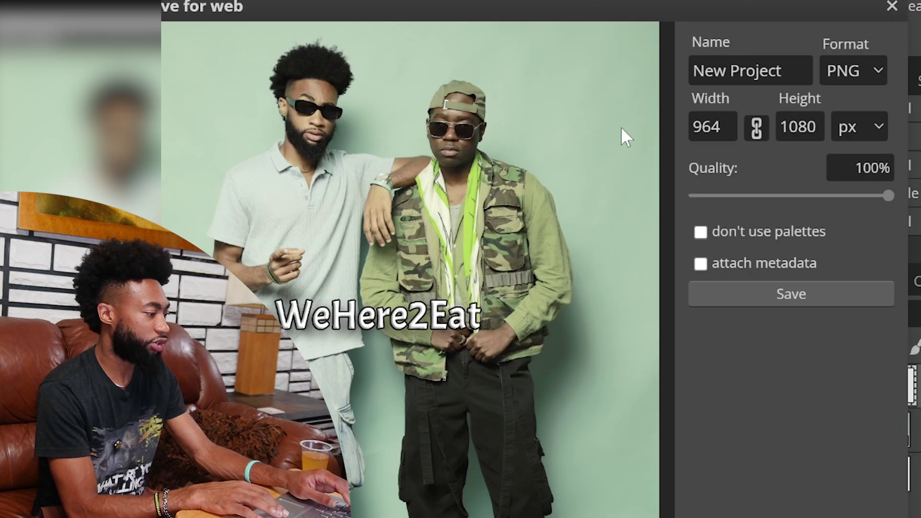
# Step: Name the PNG export "we here 2 eat logo" and save it
pyautogui.click(733, 79)
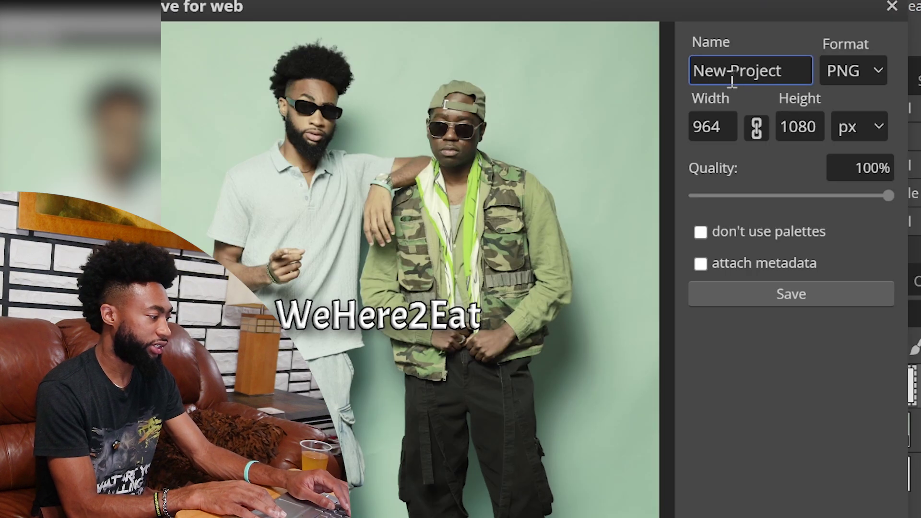
pyautogui.tripleClick(733, 79)
pyautogui.write('we here 2 eat logo')
pyautogui.click(758, 297)
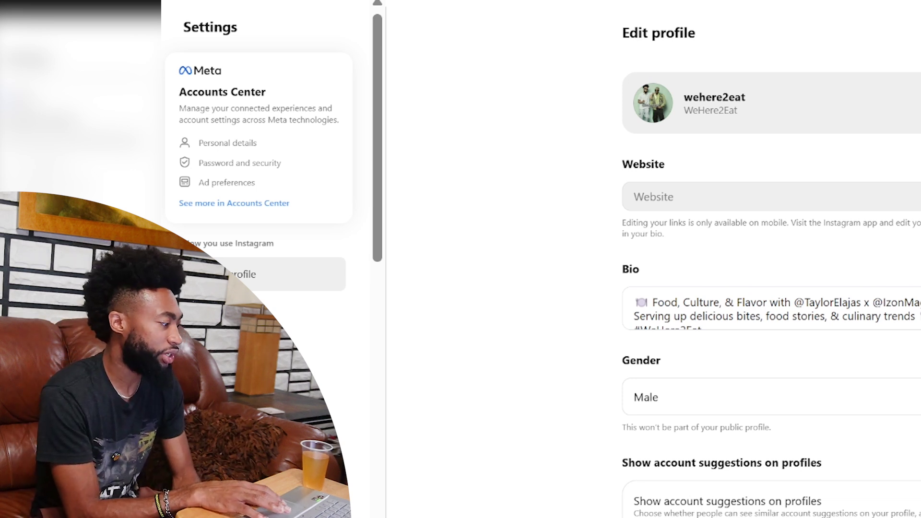
# Step: Return from the Instagram profile editing page to the account's profile page to view the new picture
pyautogui.hotkey('alt', 'Left')
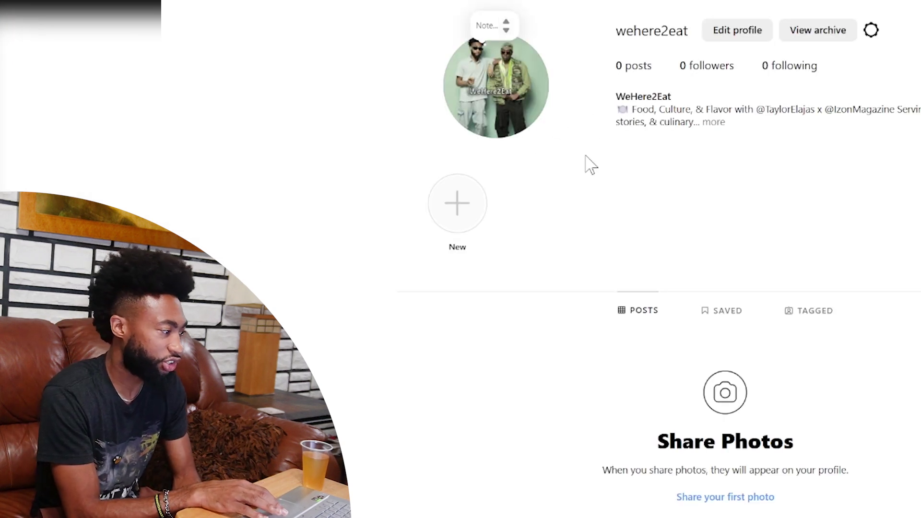